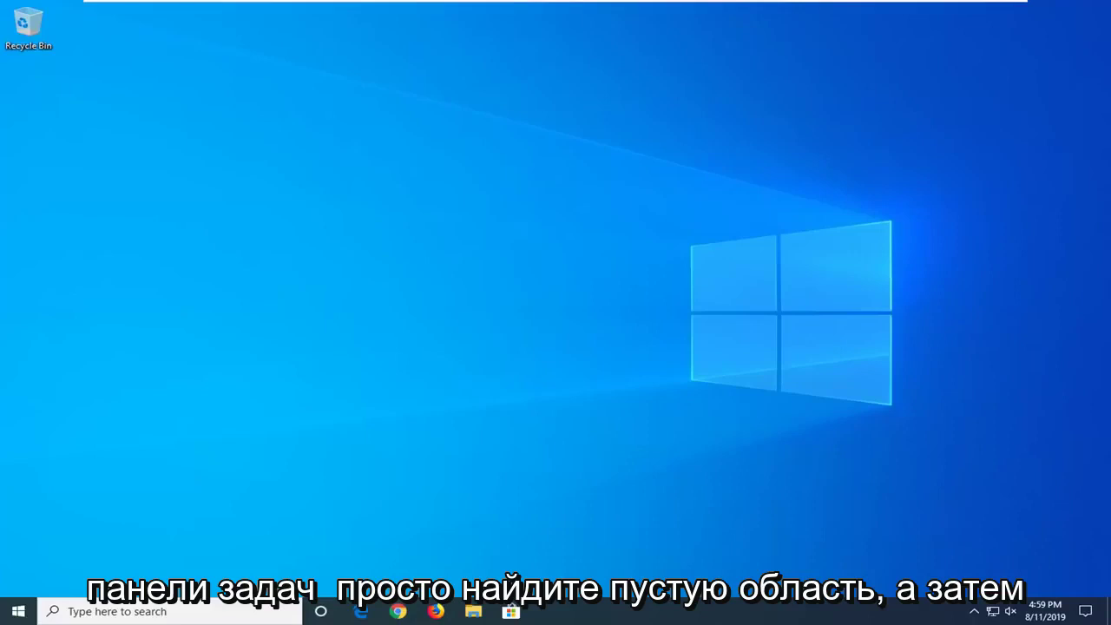
Open Task Manager, display its list of services, and launch the full Services console from there.
{"action": "right_click", "coordinate": [788, 618]}
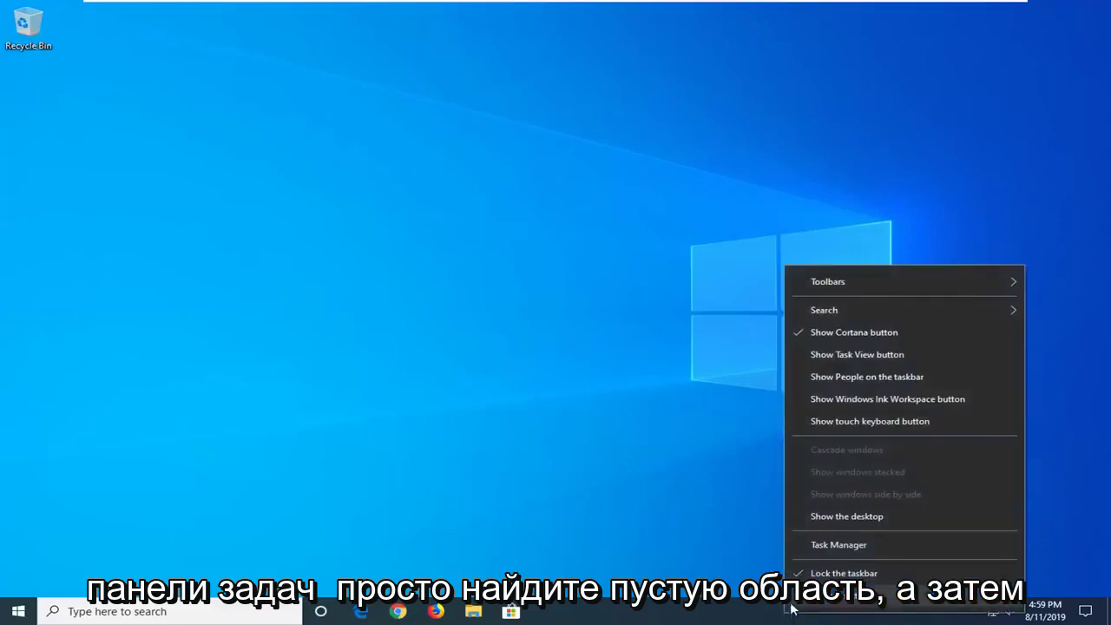
{"action": "left_click", "coordinate": [824, 541]}
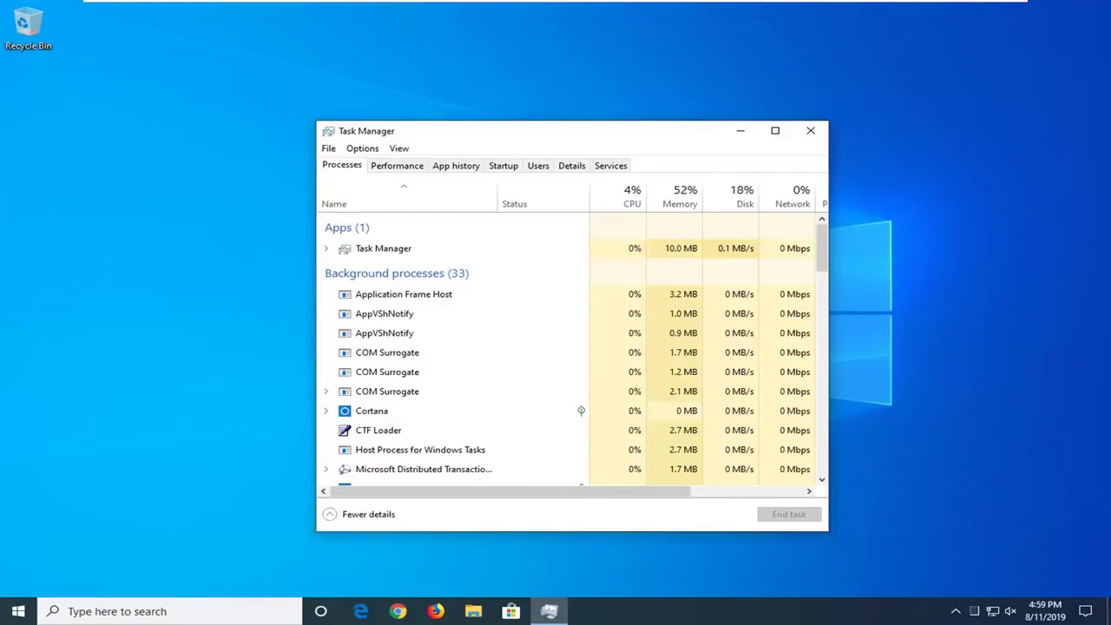
{"action": "left_click", "coordinate": [610, 166]}
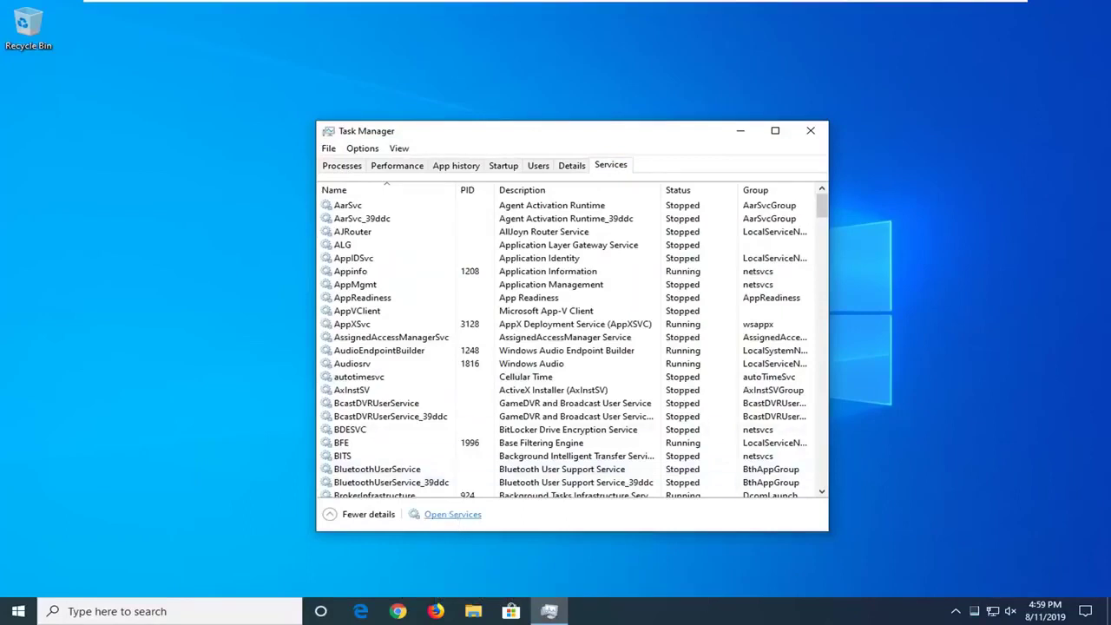
{"action": "left_click", "coordinate": [466, 514]}
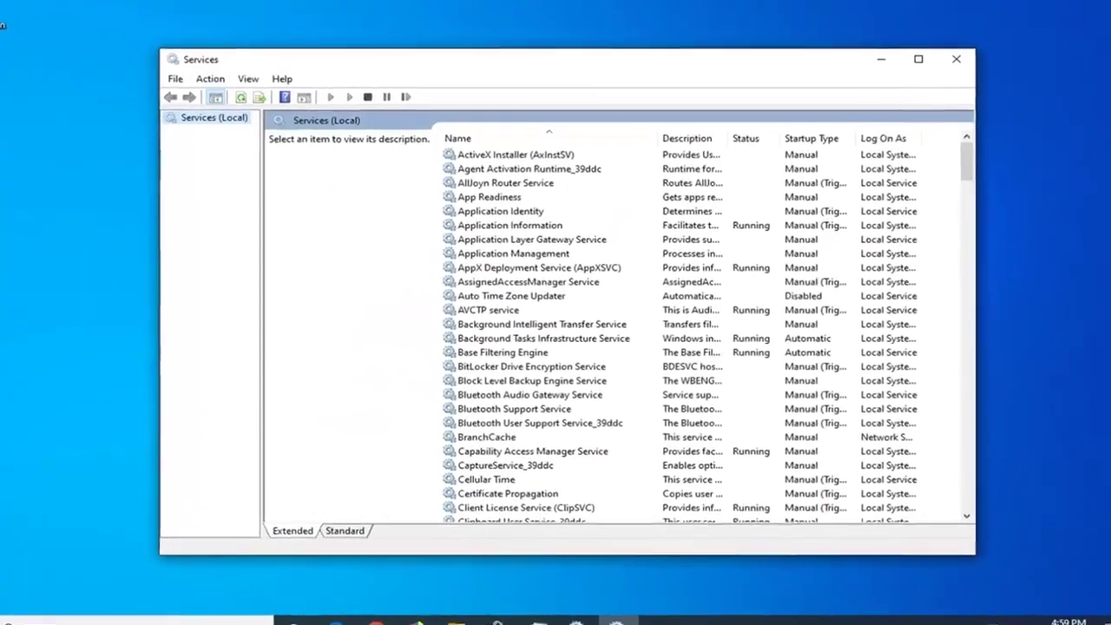
Find the Windows Search service in the services list and open its properties.
{"action": "scroll", "coordinate": [521, 408], "scroll_direction": "down", "scroll_amount": 20}
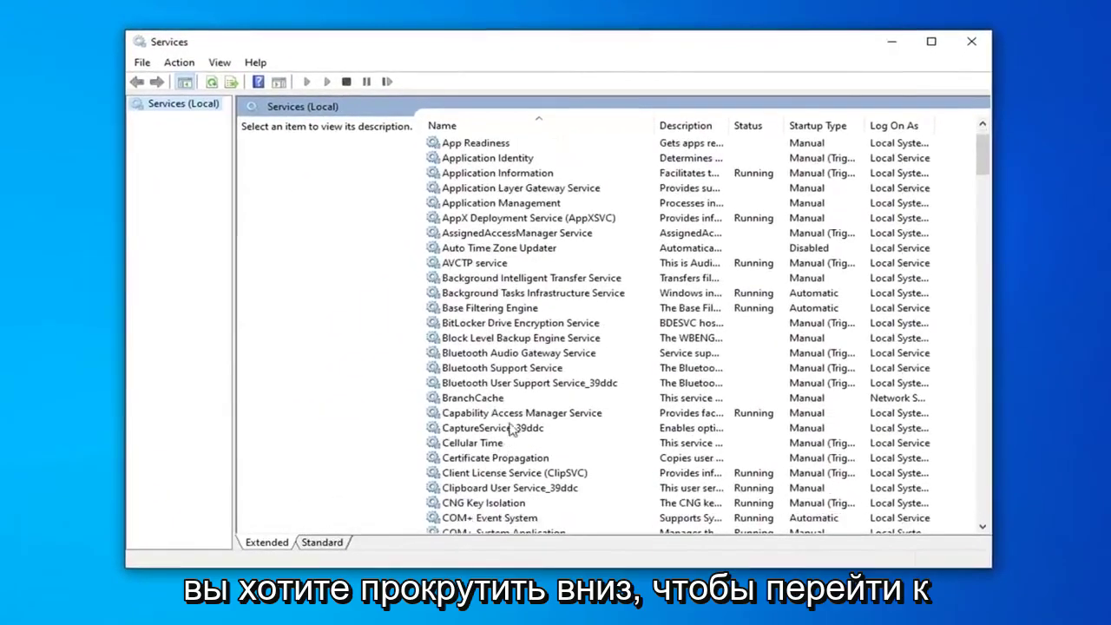
{"action": "scroll", "coordinate": [534, 390], "scroll_direction": "down", "scroll_amount": 20}
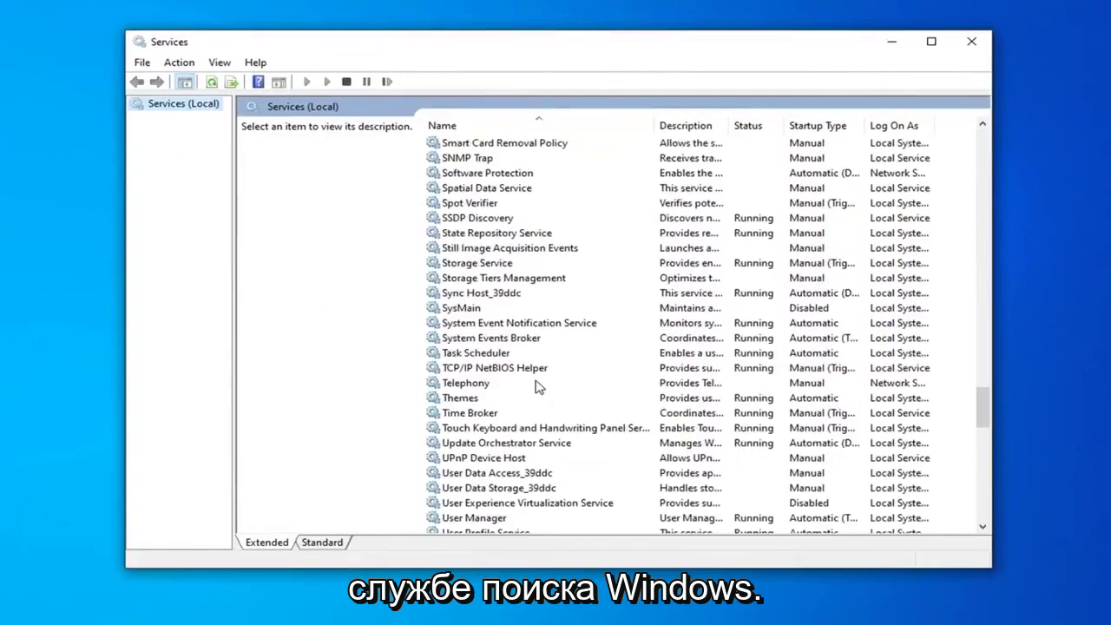
{"action": "scroll", "coordinate": [525, 400], "scroll_direction": "down", "scroll_amount": 5}
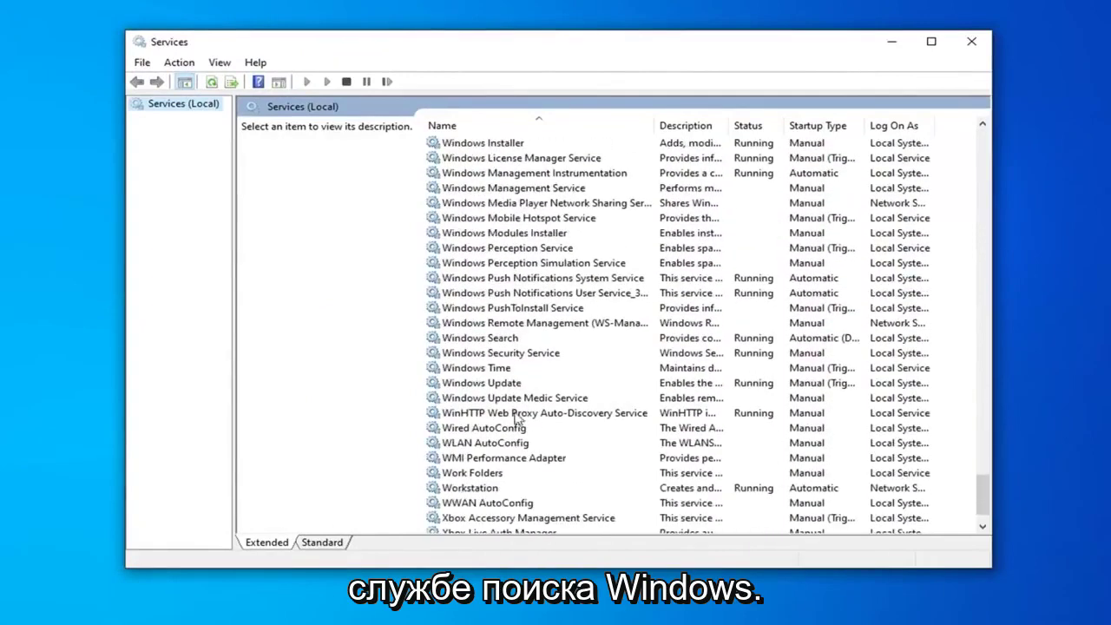
{"action": "left_click", "coordinate": [495, 339]}
{"action": "double_click", "coordinate": [496, 340]}
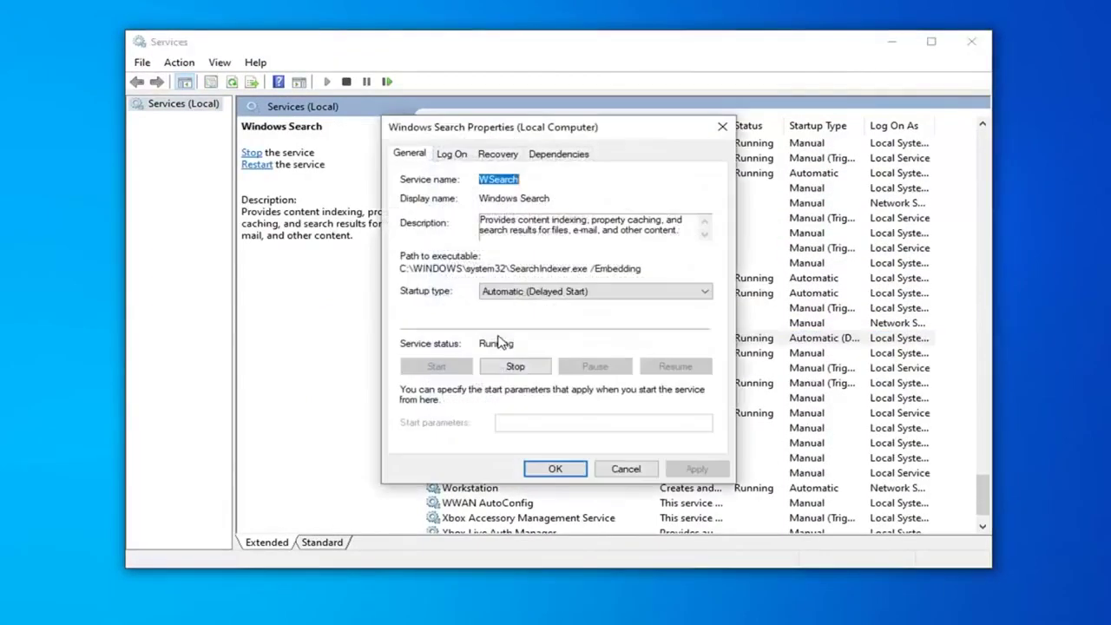
Set the Windows Search startup type to Automatic (Delayed Start), apply it, and close the properties, Services and Task Manager windows.
{"action": "left_click", "coordinate": [544, 295]}
{"action": "left_click", "coordinate": [526, 315]}
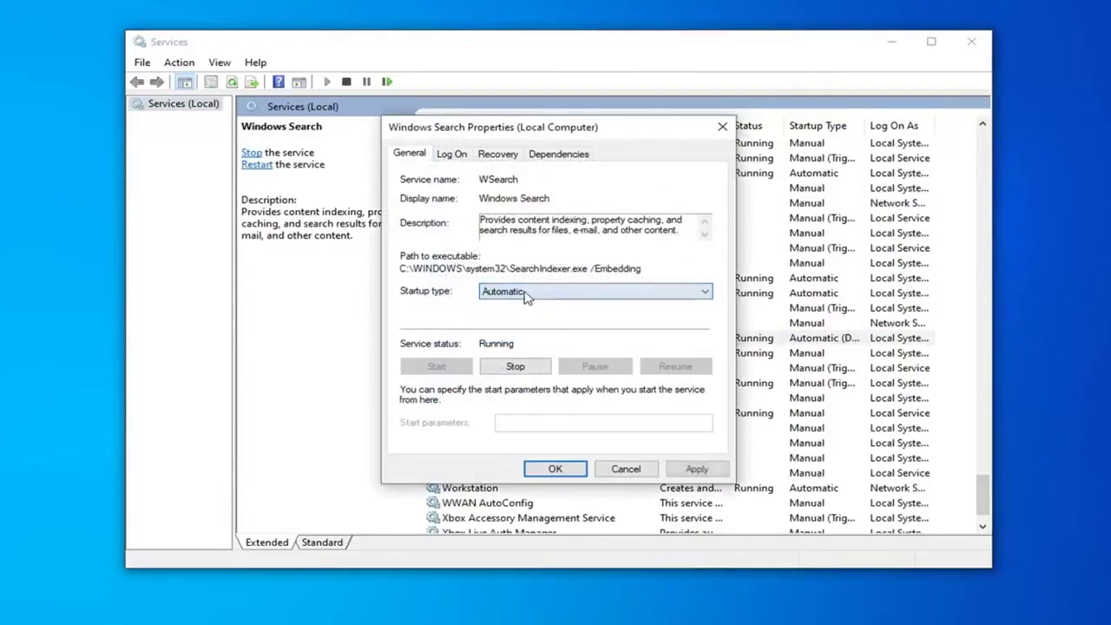
{"action": "left_click", "coordinate": [526, 293]}
{"action": "left_click", "coordinate": [521, 304]}
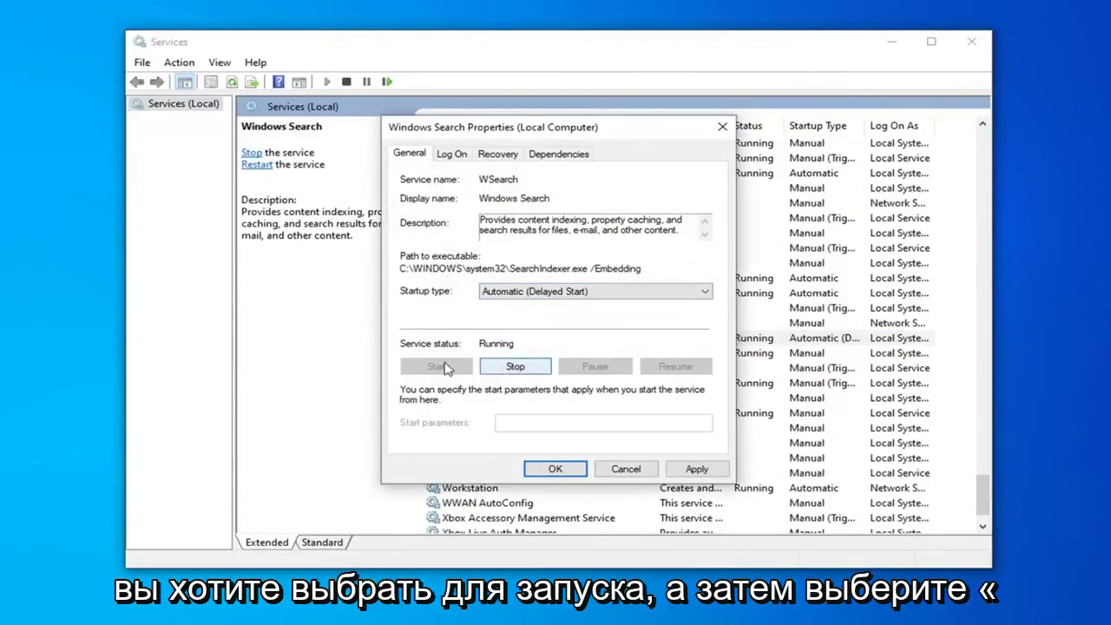
{"action": "left_click", "coordinate": [697, 469]}
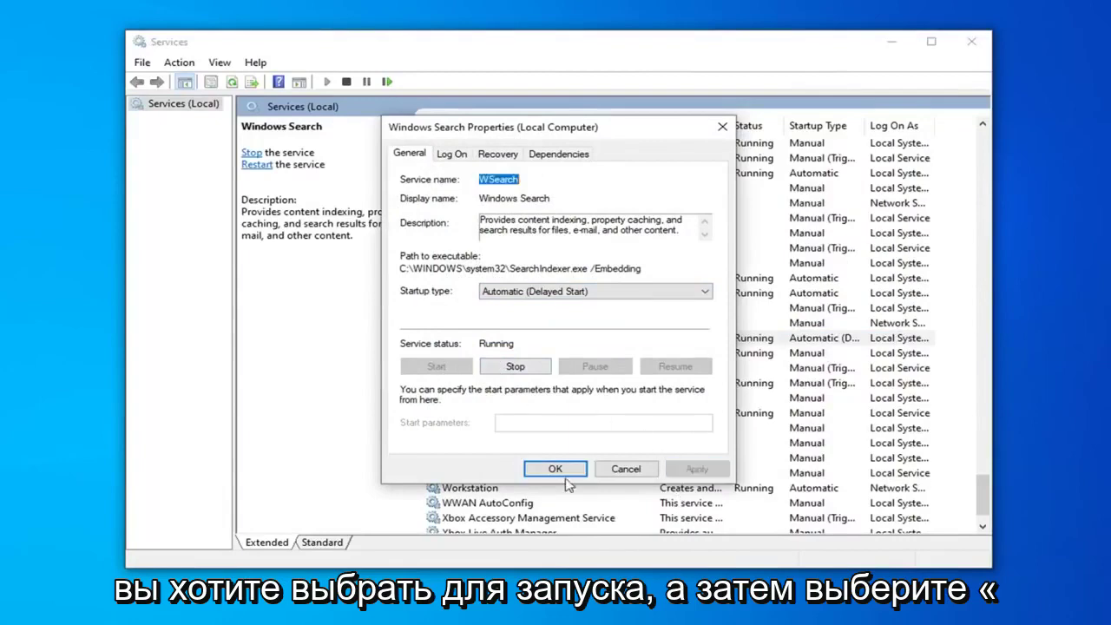
{"action": "left_click", "coordinate": [556, 469]}
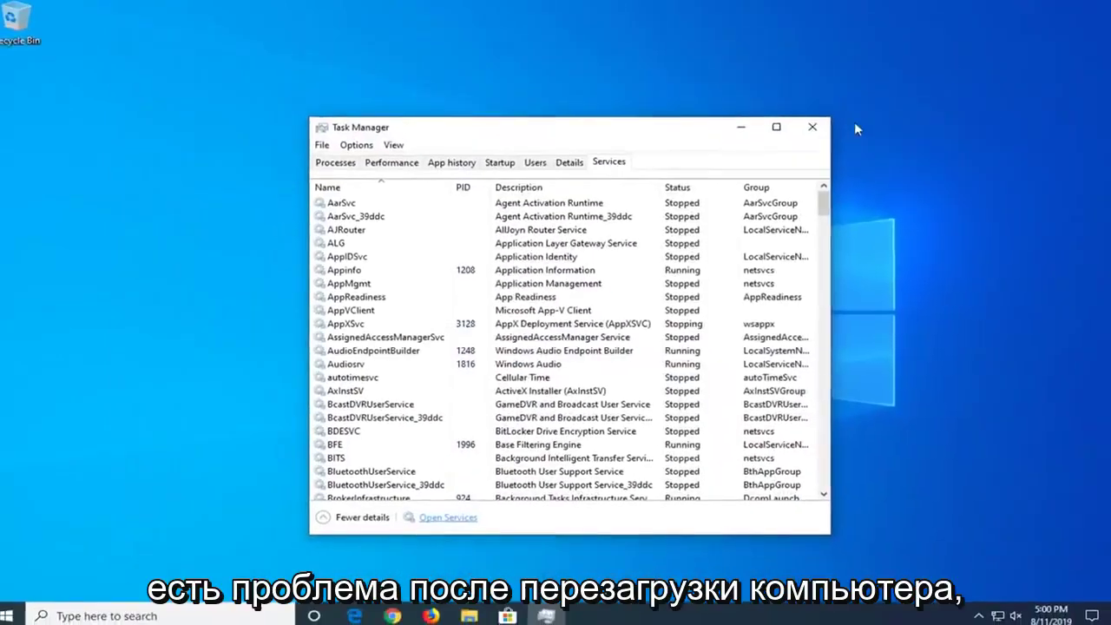
{"action": "left_click", "coordinate": [813, 127]}
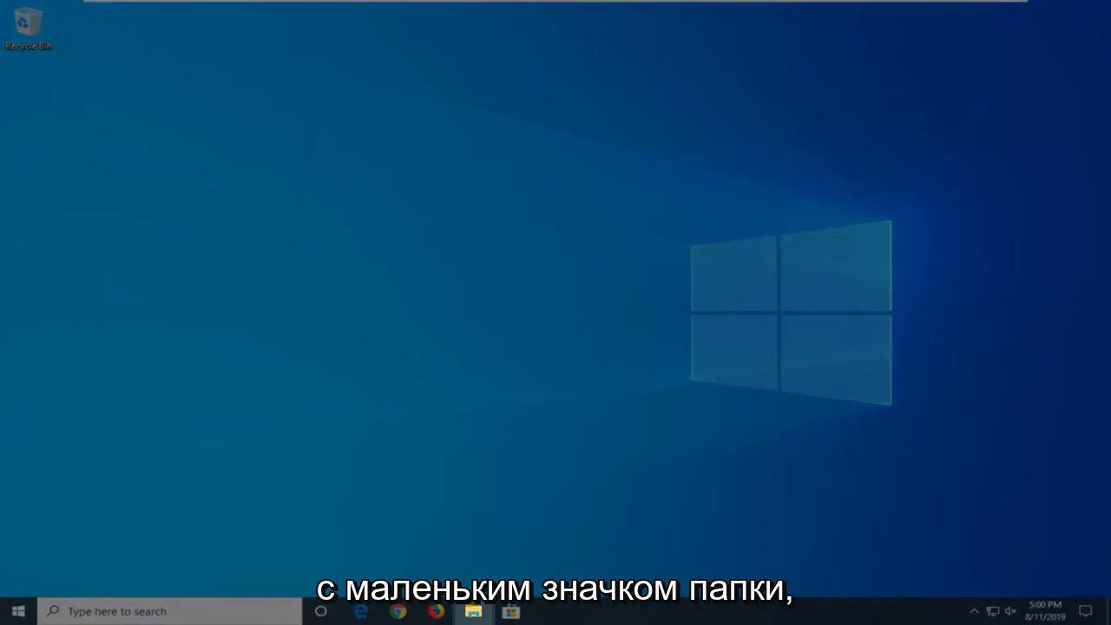
Open File Explorer and go to Control Panel by entering "Control" as the address.
{"action": "left_click", "coordinate": [476, 611]}
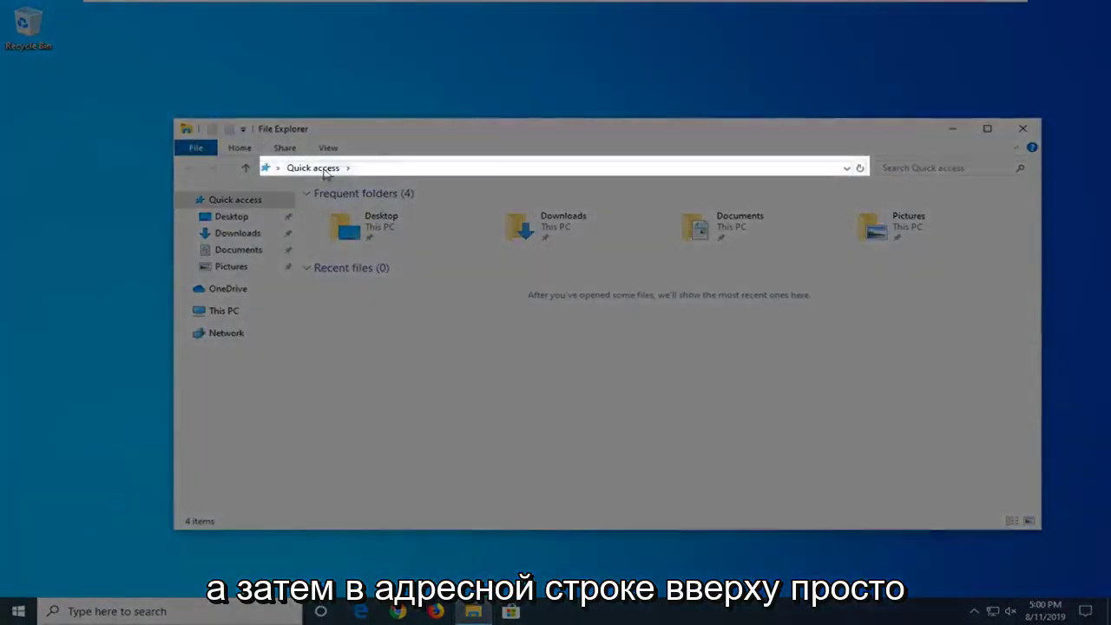
{"action": "left_click", "coordinate": [379, 167]}
{"action": "key", "text": "BackSpace"}
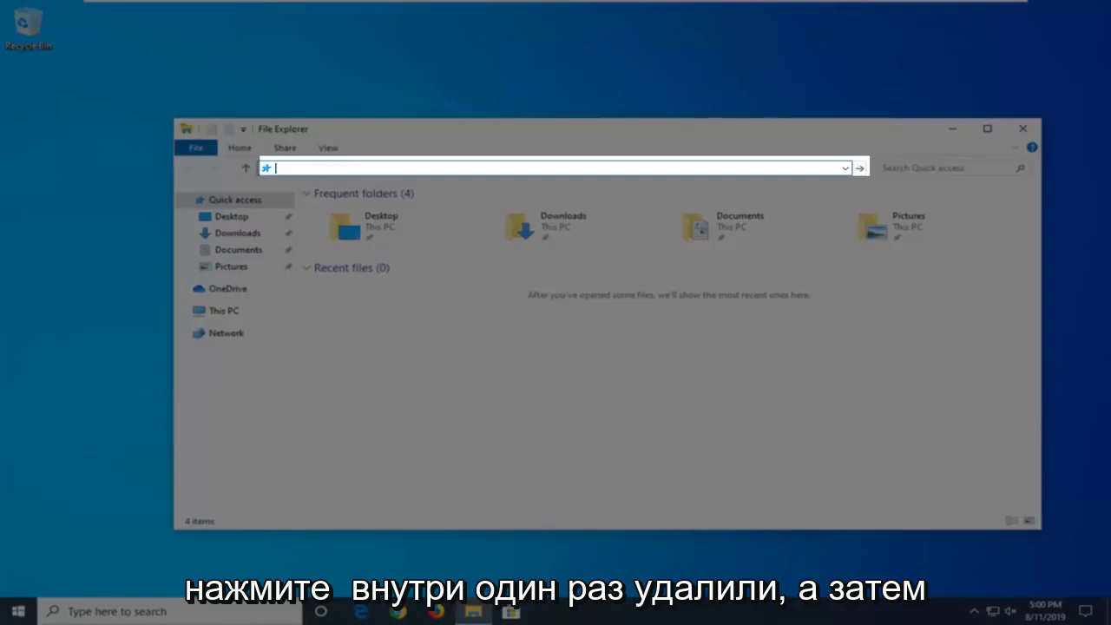
{"action": "type", "text": "control"}
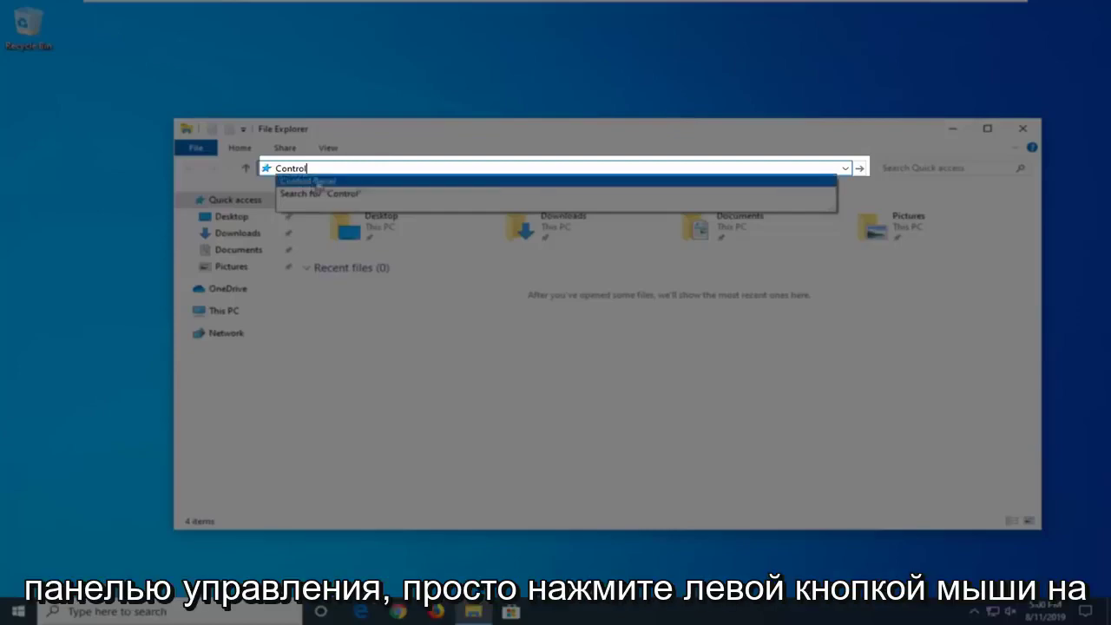
{"action": "left_click", "coordinate": [312, 183]}
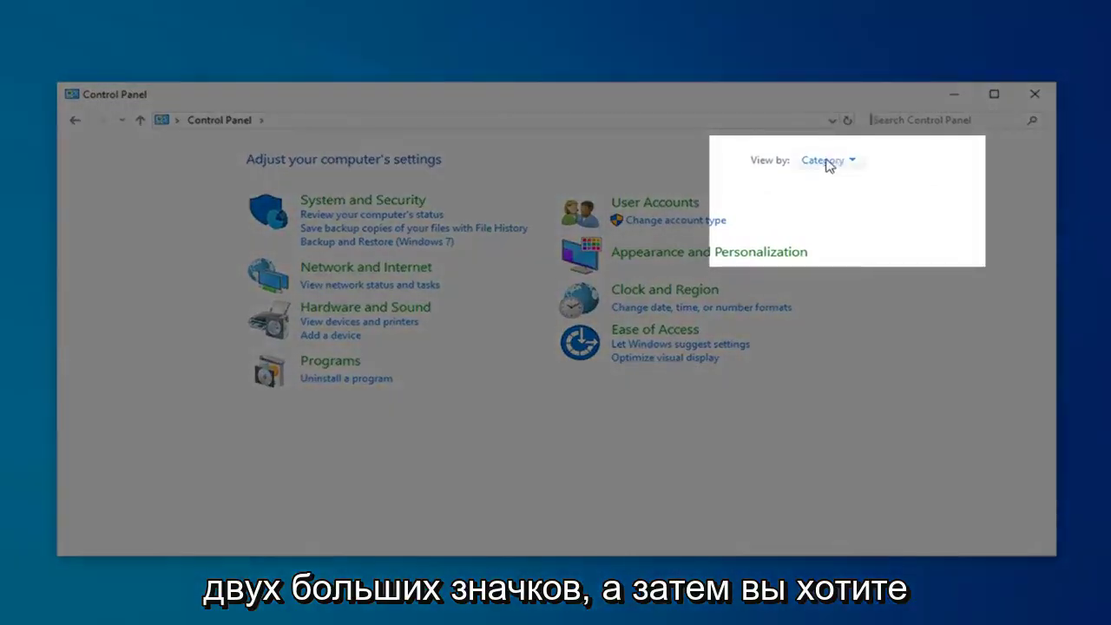
Show the Control Panel items as large icons and open Indexing Options.
{"action": "left_click", "coordinate": [825, 161]}
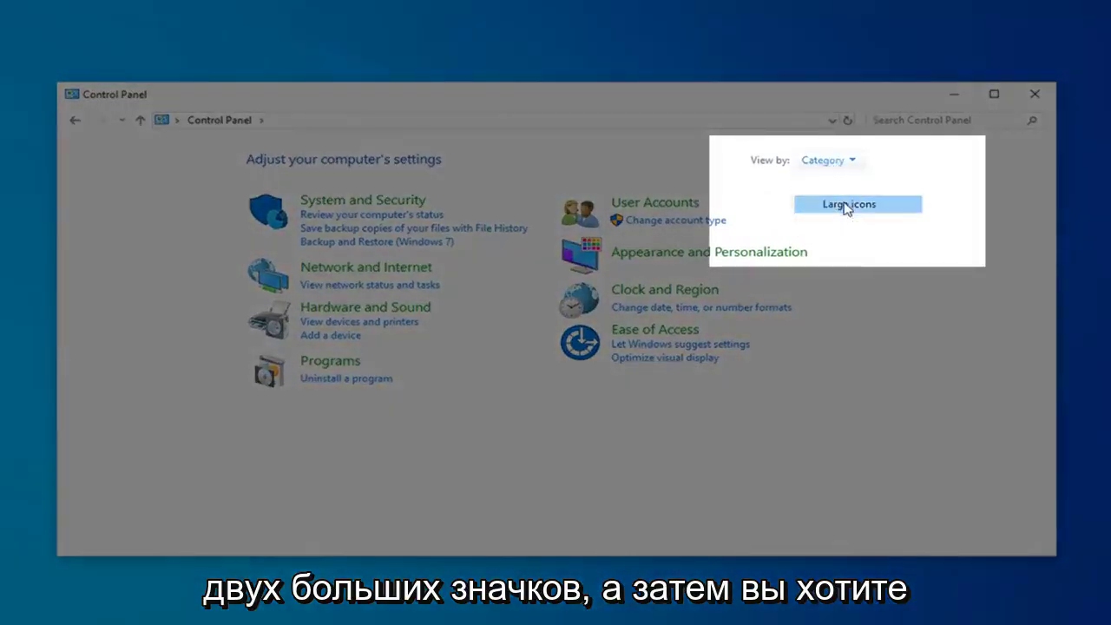
{"action": "left_click", "coordinate": [847, 207]}
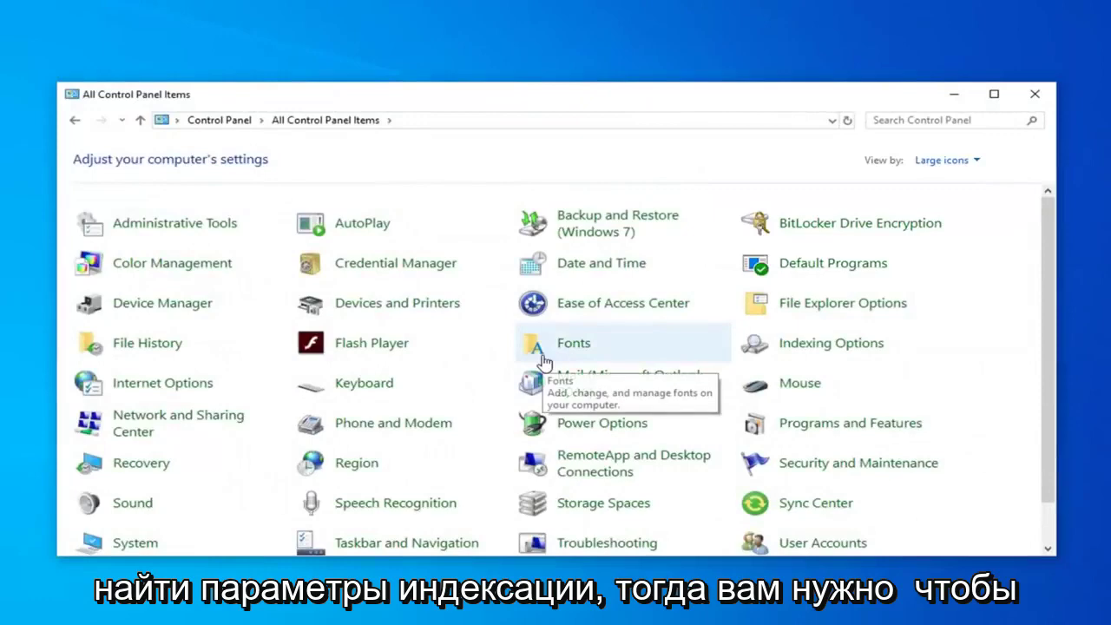
{"action": "left_click", "coordinate": [834, 348]}
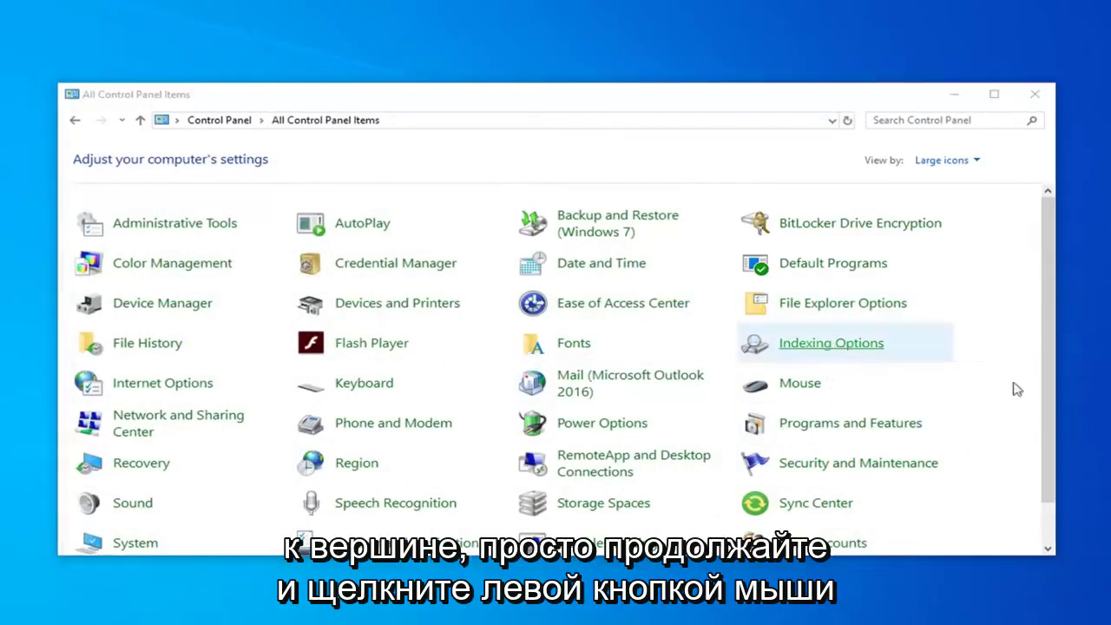
{"action": "left_click_drag", "start_coordinate": [328, 151], "coordinate": [481, 106]}
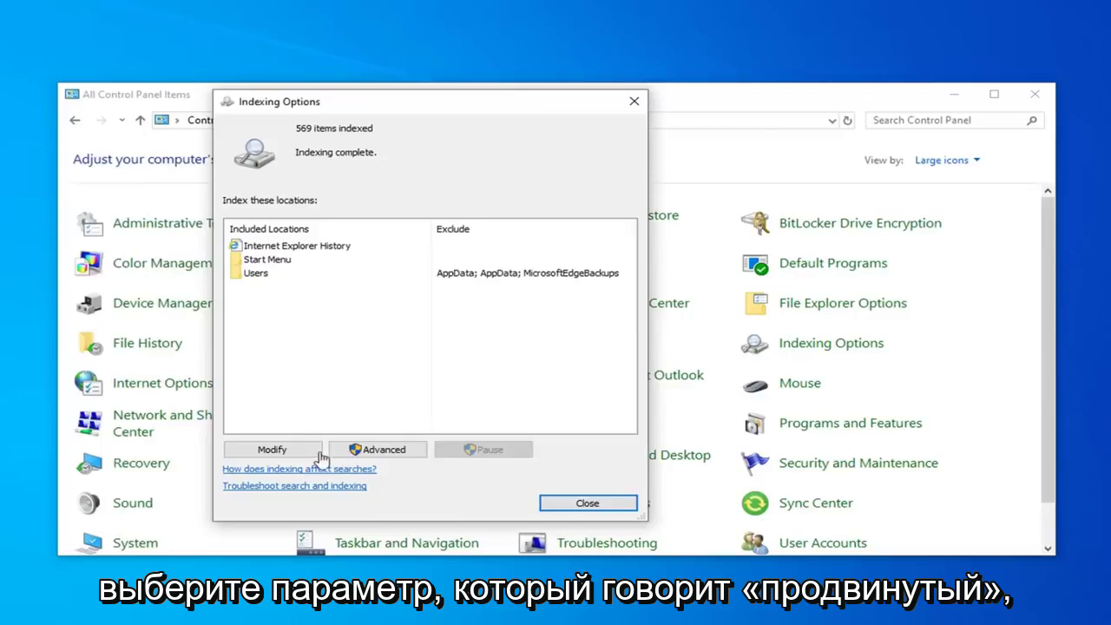
Rebuild the search index from the advanced indexing options, wait for indexing to complete, and close Indexing Options and Control Panel.
{"action": "left_click", "coordinate": [378, 450]}
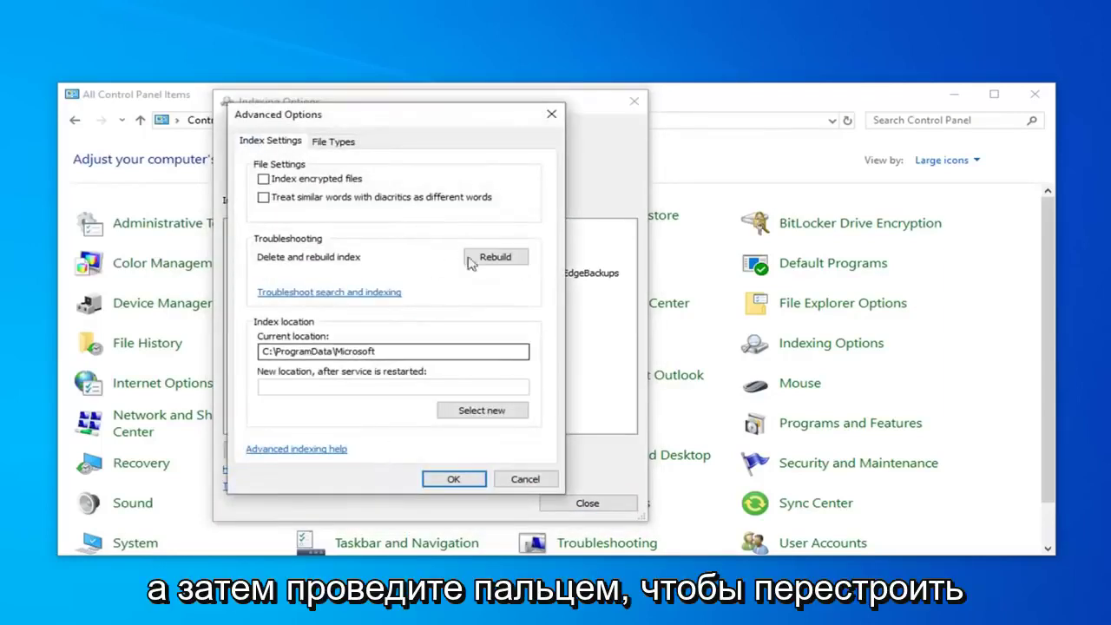
{"action": "left_click", "coordinate": [497, 258]}
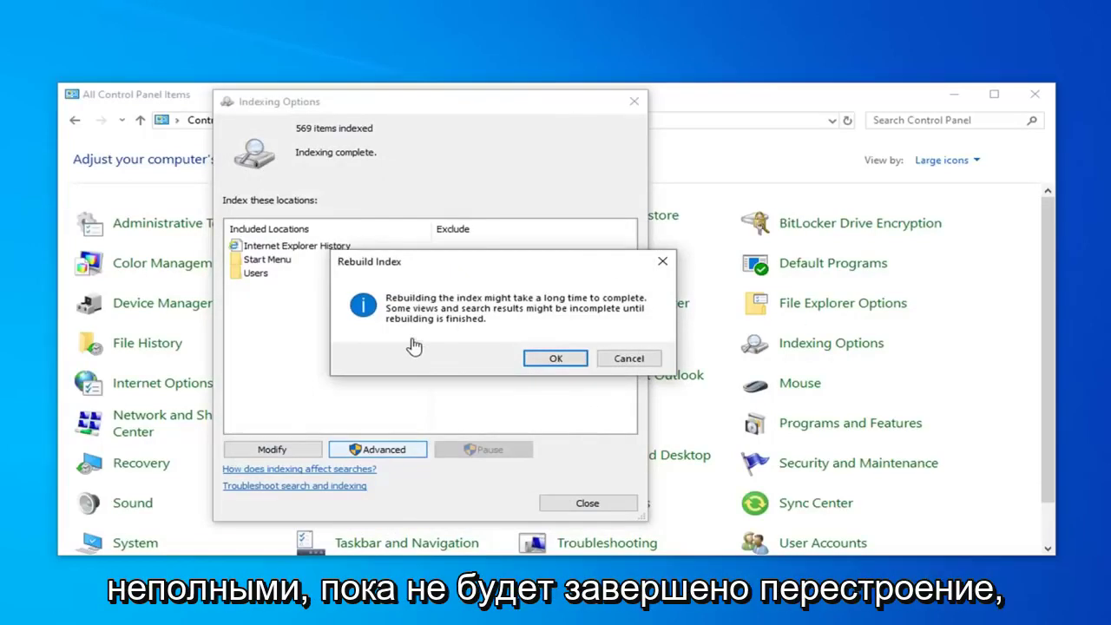
{"action": "left_click", "coordinate": [553, 360]}
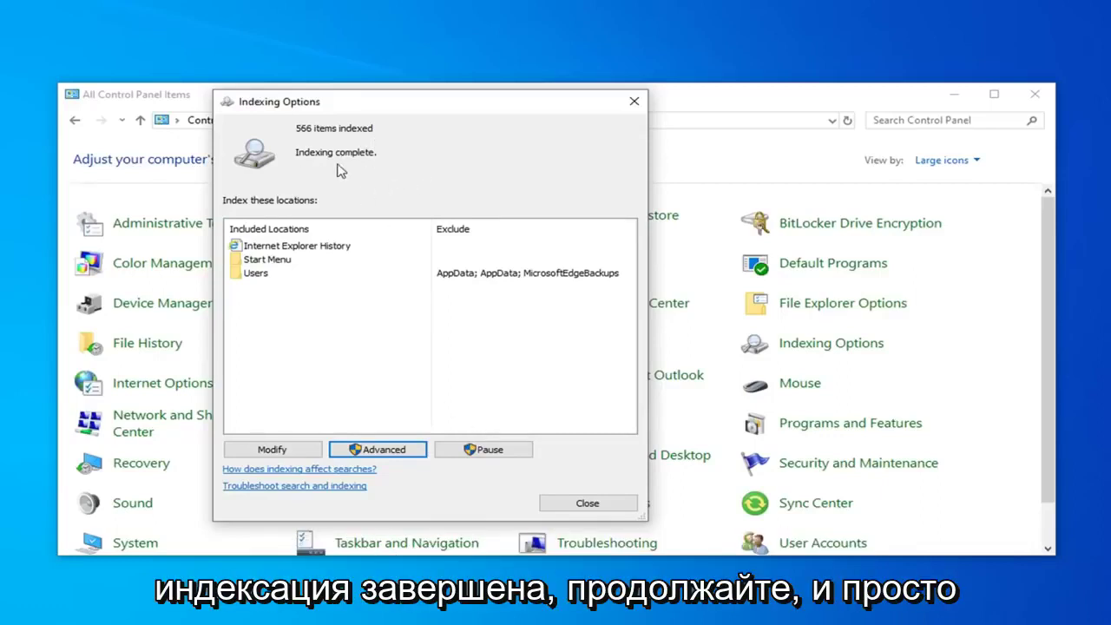
{"action": "left_click", "coordinate": [570, 502]}
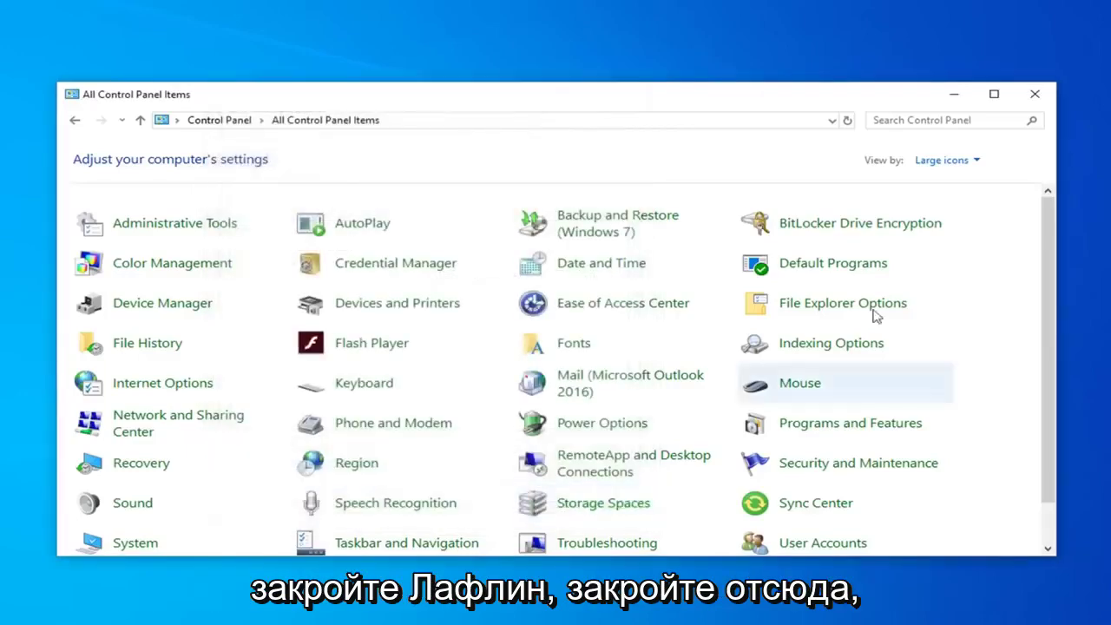
{"action": "left_click", "coordinate": [1036, 94]}
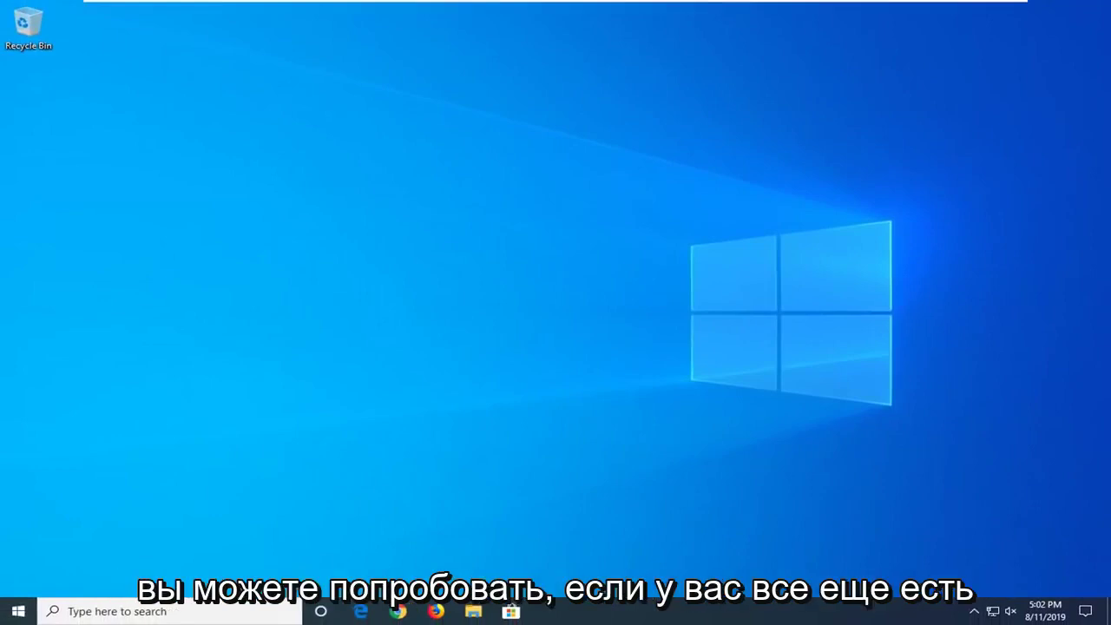
Open Windows PowerShell with administrator rights, allow it to make changes, and move its window nearer the desktop's centre.
{"action": "right_click", "coordinate": [16, 612]}
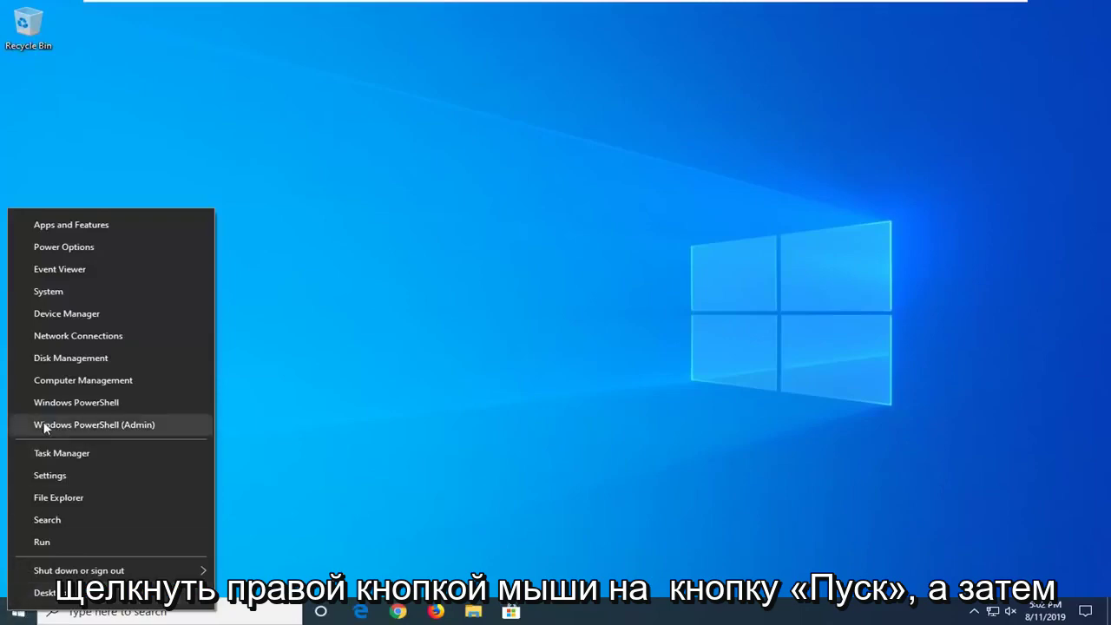
{"action": "left_click", "coordinate": [130, 425]}
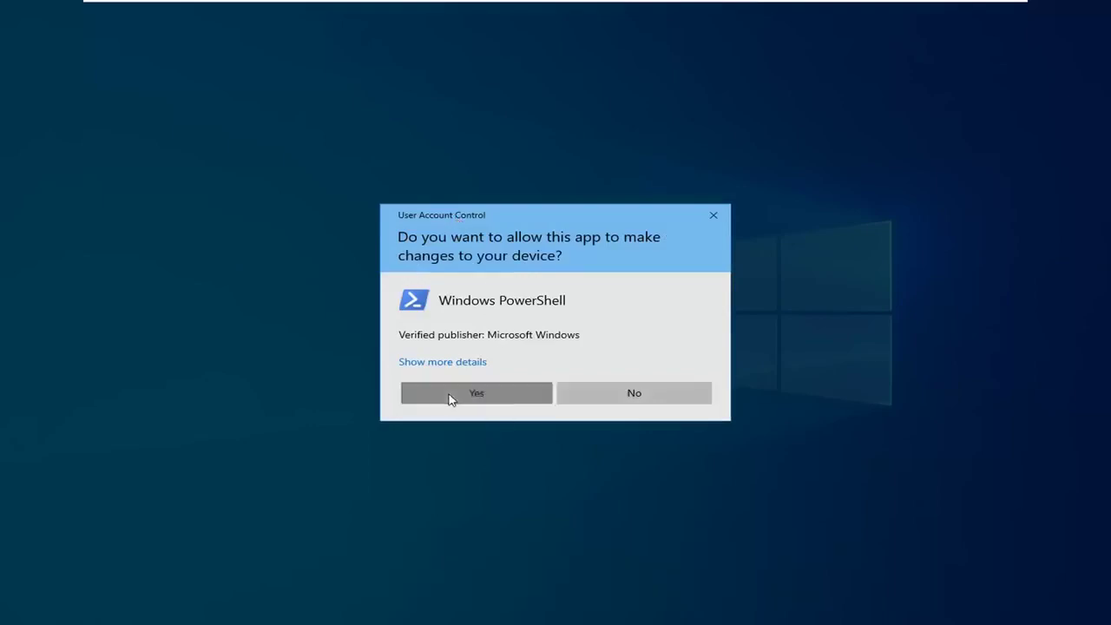
{"action": "left_click", "coordinate": [450, 398]}
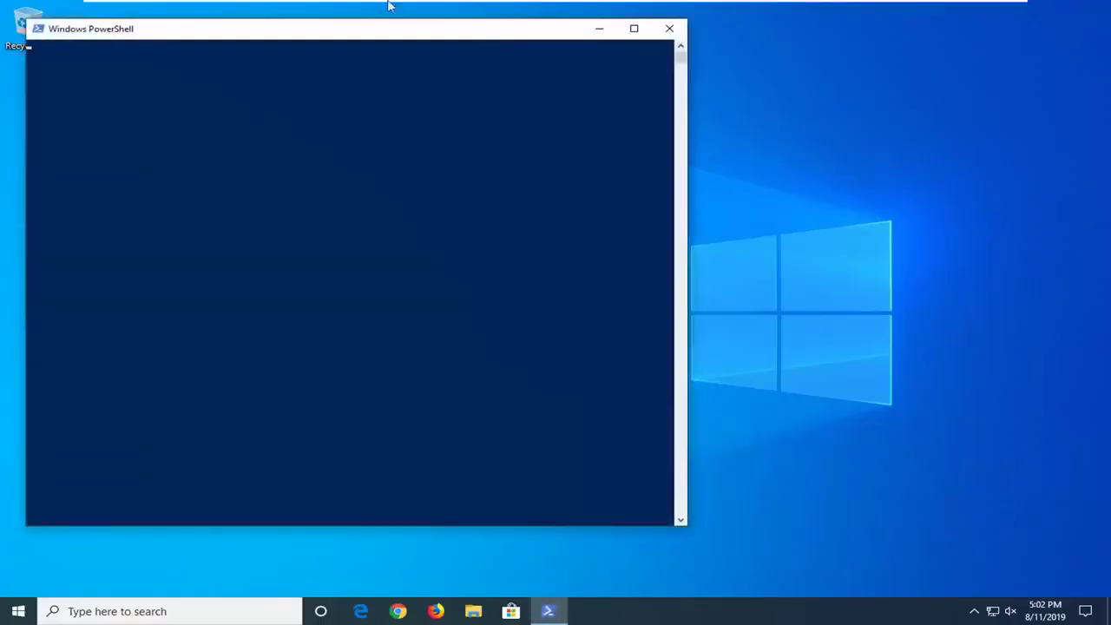
{"action": "left_click_drag", "start_coordinate": [357, 26], "coordinate": [521, 60]}
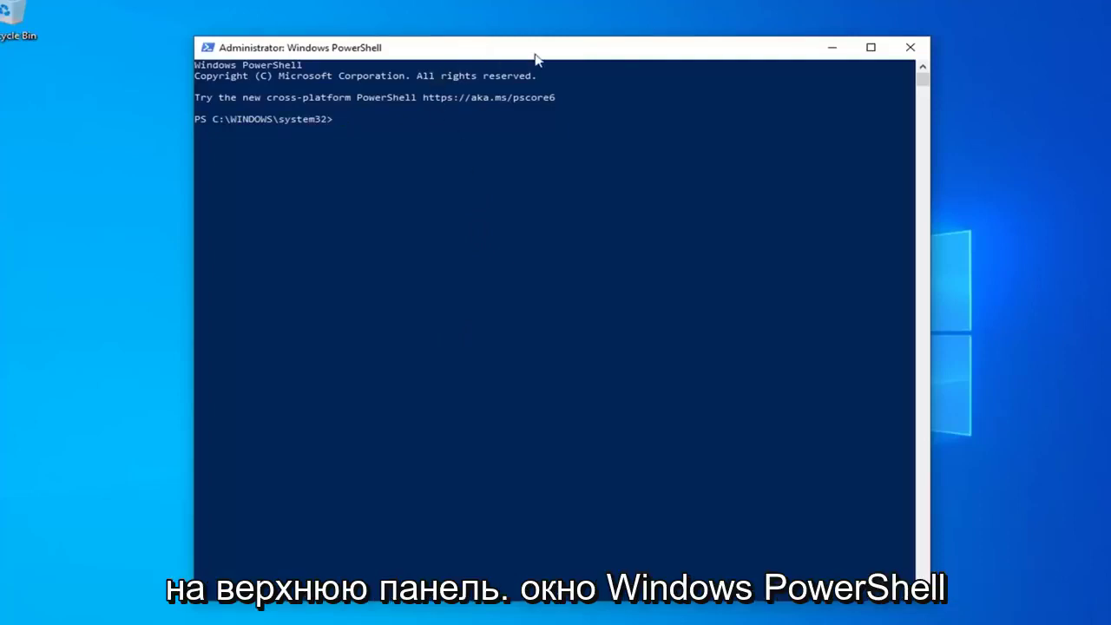
Paste and run the copied command "PowerShell -ExecutionPolicy Unrestricted" in the administrator PowerShell window.
{"action": "right_click", "coordinate": [609, 49]}
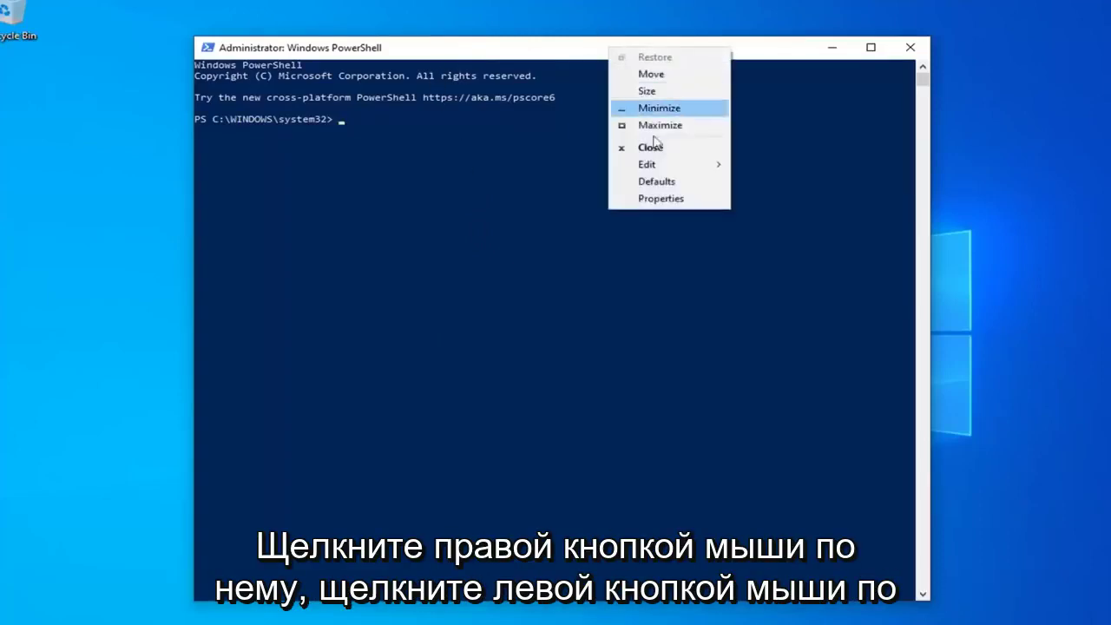
{"action": "mouse_move", "coordinate": [666, 164]}
{"action": "left_click", "coordinate": [756, 199]}
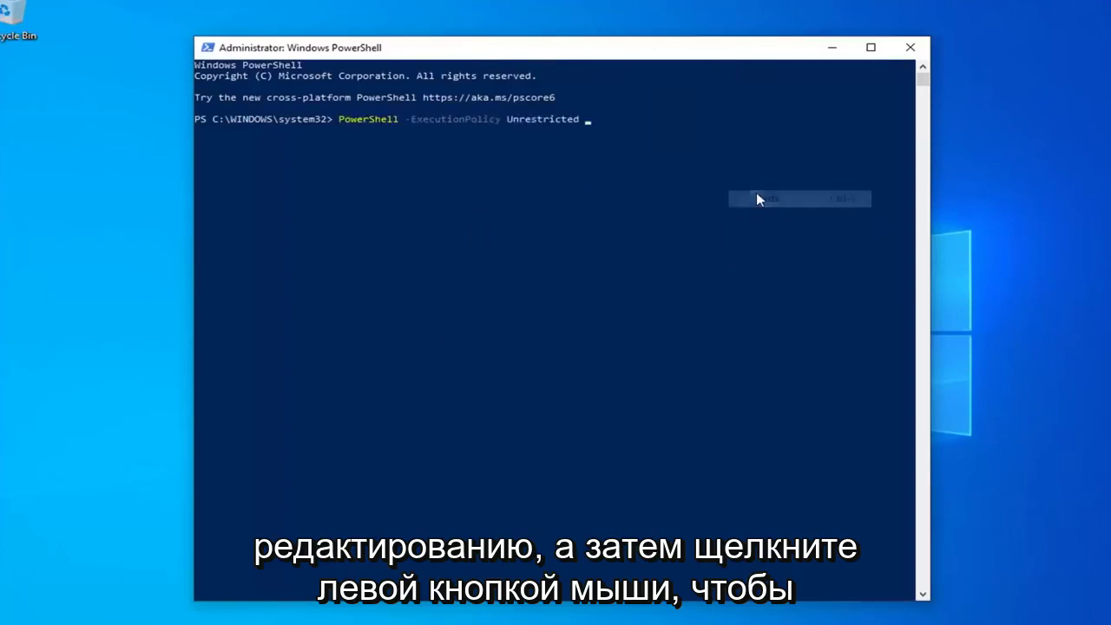
{"action": "key", "text": "Return"}
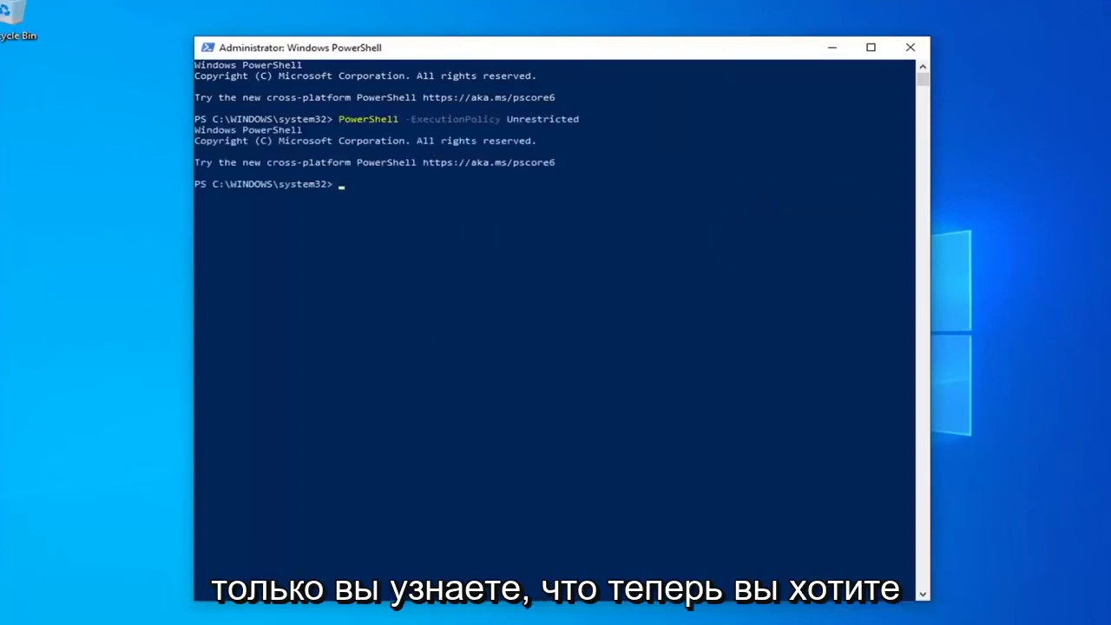
Paste and run Get-AppXPackage -AllUsers |Where-Object {$_.InstallLocation -like "*SystemApps*"} | Foreach {Add-AppxPackage -DisableDevelopmentMode -Register "$($_.InstallLocation)\AppXManifest.xml"}.
{"action": "right_click", "coordinate": [485, 49]}
{"action": "mouse_move", "coordinate": [521, 161]}
{"action": "left_click", "coordinate": [642, 194]}
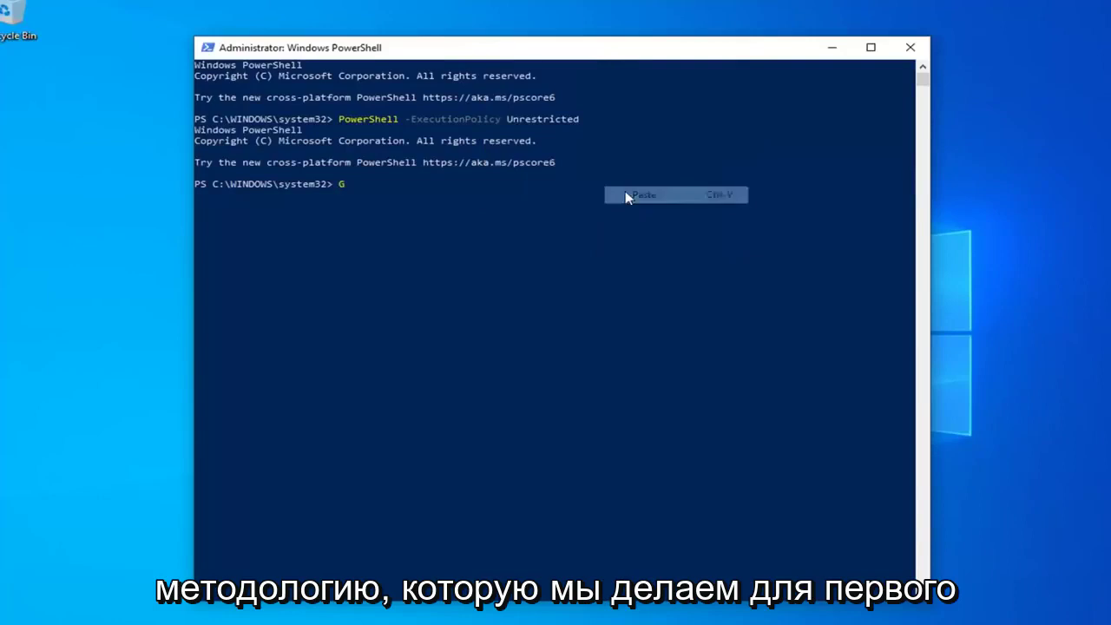
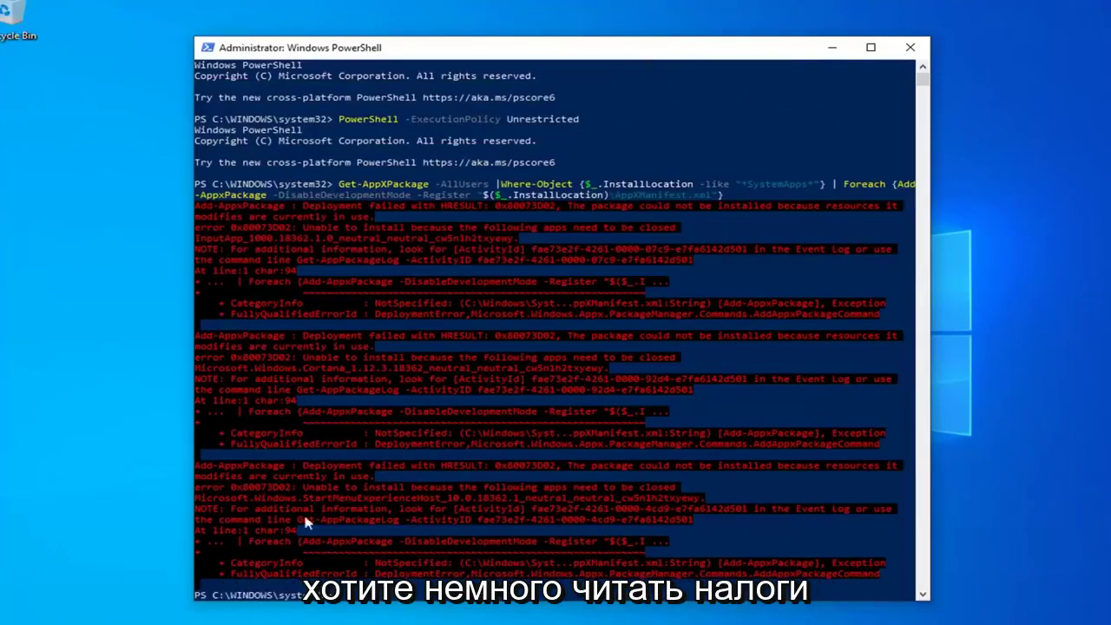
Run $manifest = (Get-AppxPackage Microsoft.WindowsStore).InstallLocation + '\AppxManifest.xml' ; Add-AppxPackage -DisableDevelopmentMode -Register $manifest at the PowerShell prompt.
{"action": "scroll", "coordinate": [399, 344], "scroll_direction": "down", "scroll_amount": 3}
{"action": "scroll", "coordinate": [406, 278], "scroll_direction": "up", "scroll_amount": 3}
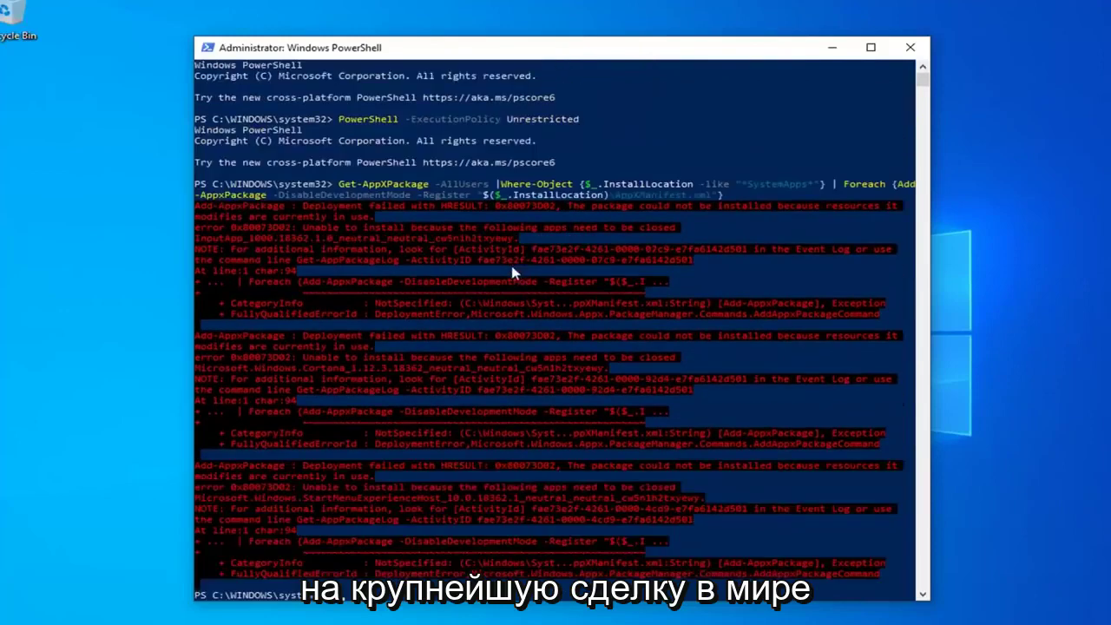
{"action": "scroll", "coordinate": [413, 216], "scroll_direction": "down", "scroll_amount": 2}
{"action": "scroll", "coordinate": [412, 216], "scroll_direction": "down", "scroll_amount": 3}
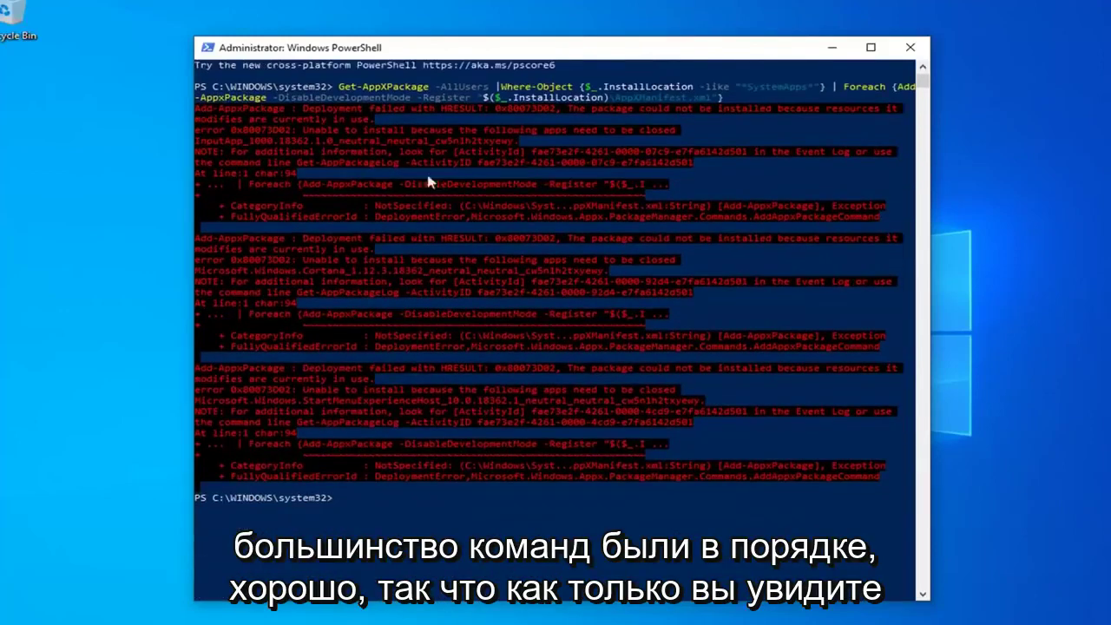
{"action": "type", "text": "$manifest = (Get-AppxPackage Microsoft.WindowsStore).InstallLocation + '\\AppxManifest.xml' ; Add-AppxPackage -DisableDevelopmentMode -Register $manifest"}
{"action": "key", "text": "Return"}
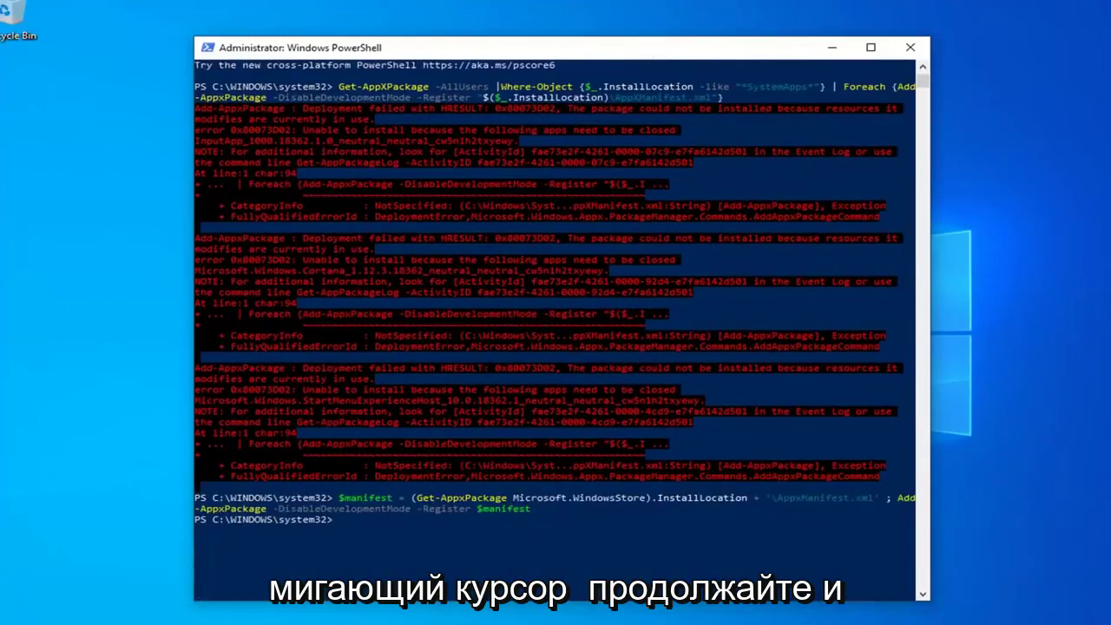
Paste and run the copied command C:\Windows\System32\ctfmon.exe, and close the administrator PowerShell window.
{"action": "right_click", "coordinate": [536, 49]}
{"action": "mouse_move", "coordinate": [574, 168]}
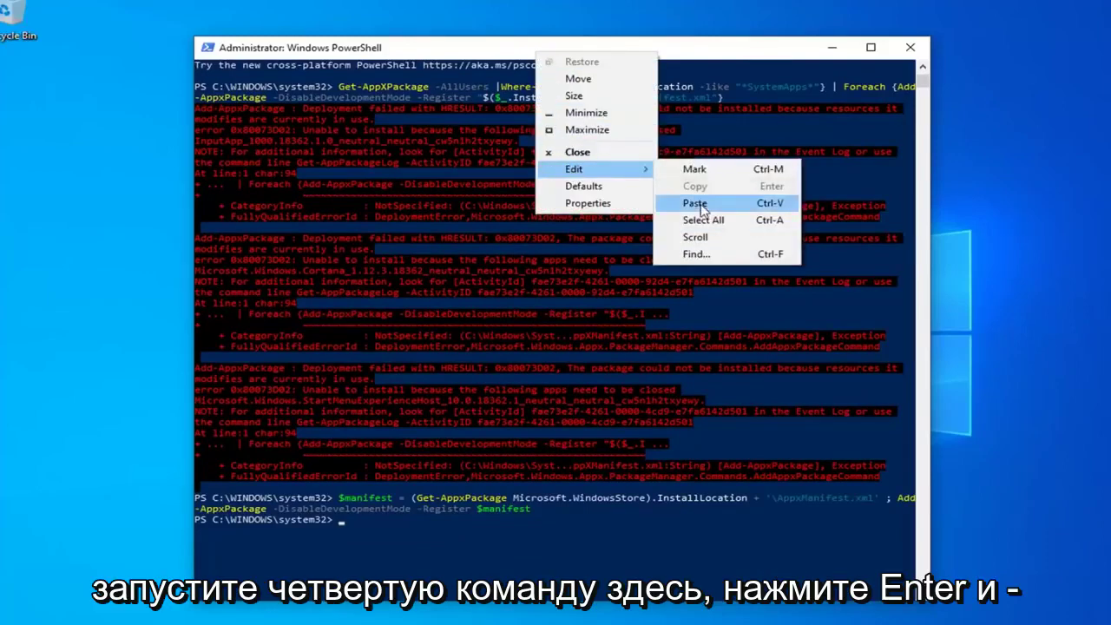
{"action": "left_click", "coordinate": [695, 202]}
{"action": "key", "text": "Return"}
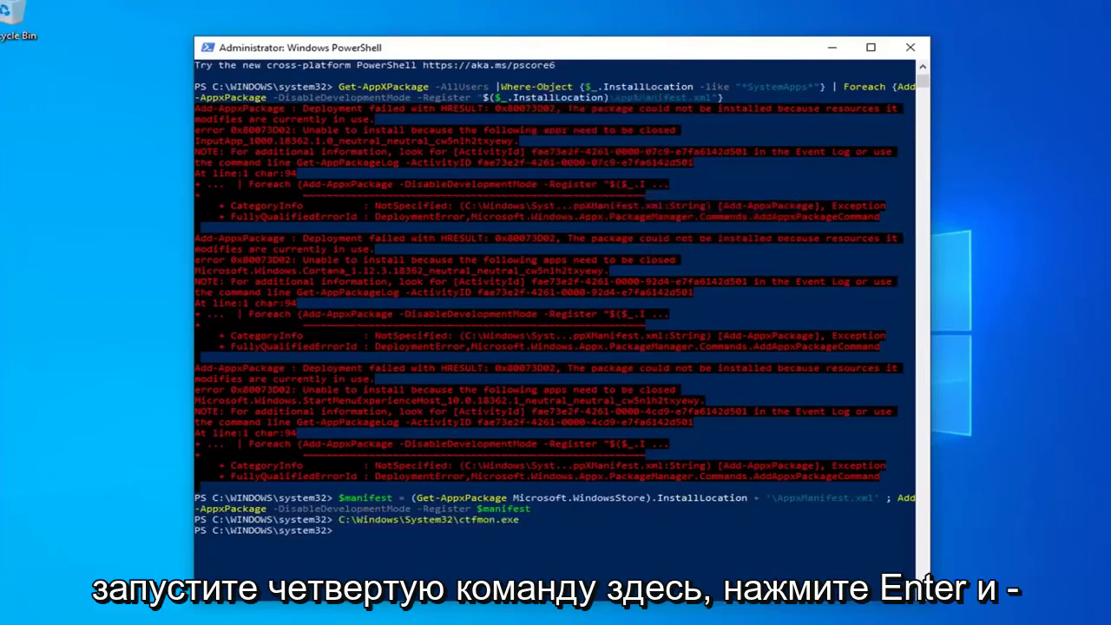
{"action": "left_click", "coordinate": [910, 48]}
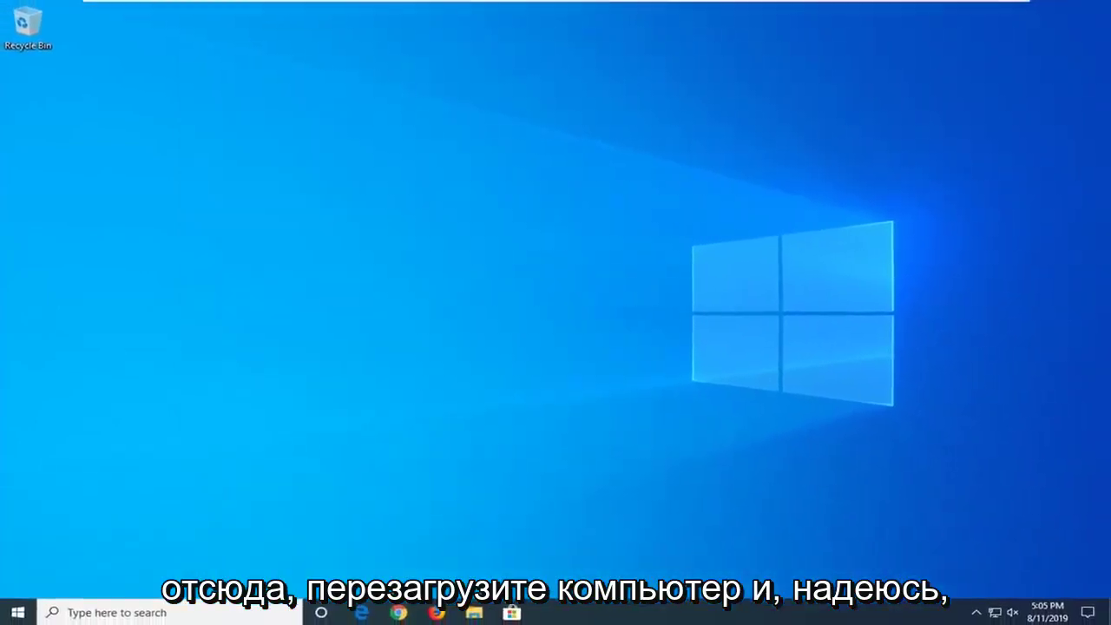